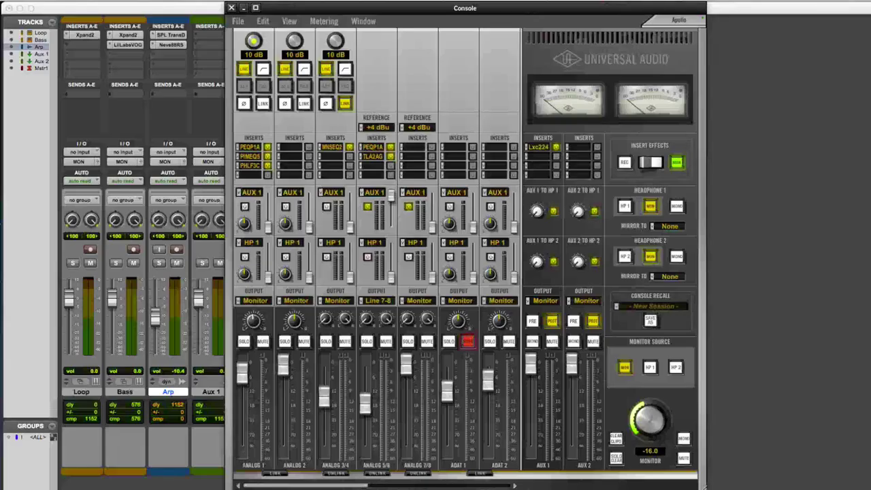
# - Shift the Console window left and open Analog 1's PEQP1A insert to show its channel strip
pyautogui.moveTo(525, 9); pyautogui.dragTo(492, 9)
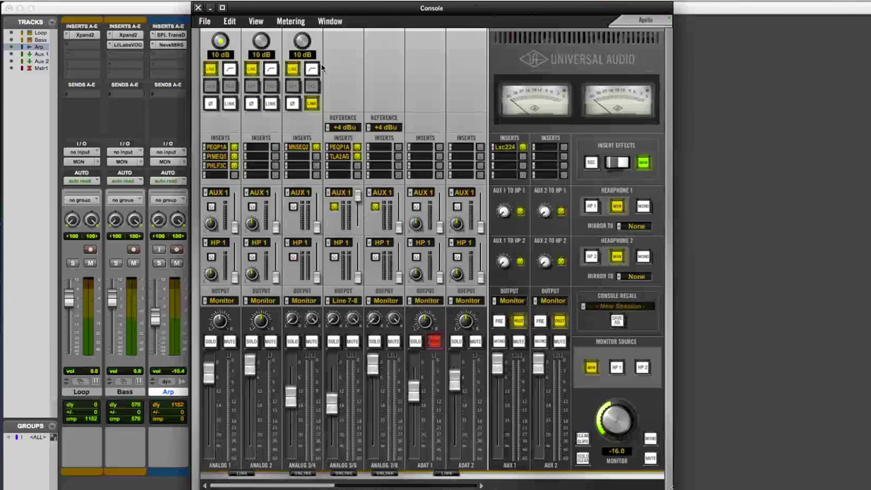
pyautogui.click(222, 148)
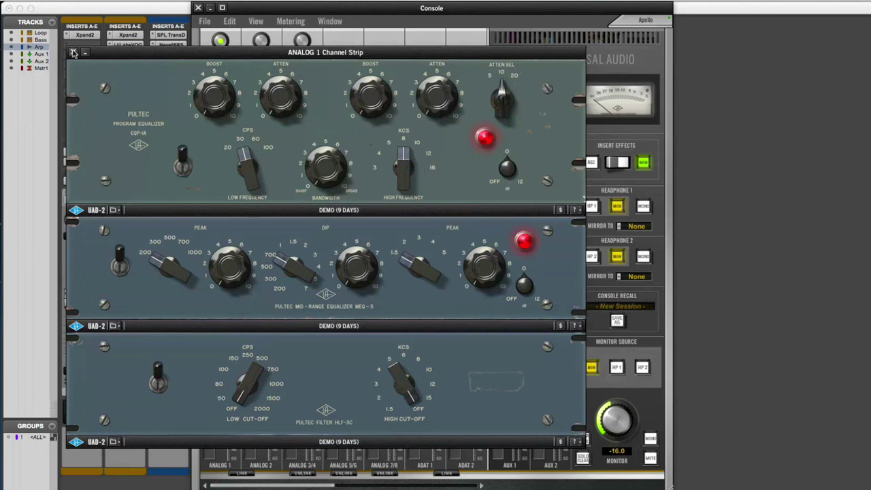
# - Close the Analog 1 strip, then open, reposition and close the Millennia NSEQ-2 on Analog 3/4
pyautogui.click(73, 53)
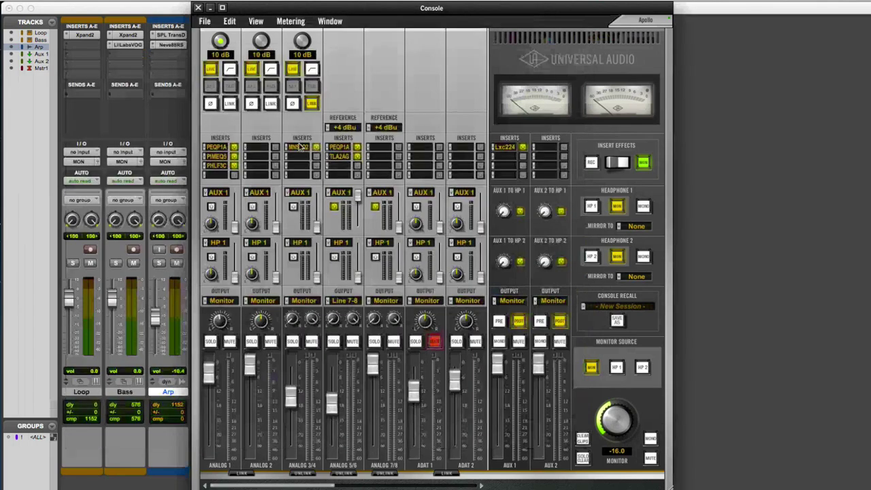
pyautogui.click(300, 148)
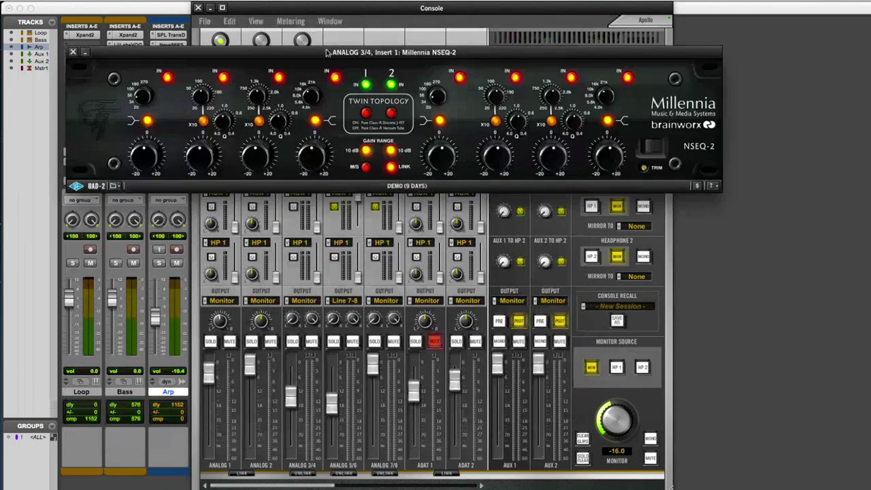
pyautogui.moveTo(347, 53); pyautogui.dragTo(325, 82)
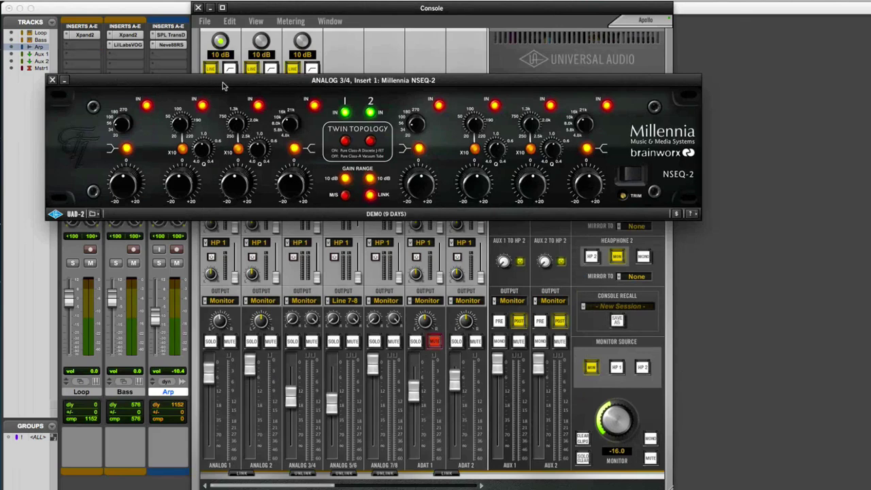
pyautogui.moveTo(223, 86); pyautogui.dragTo(220, 97)
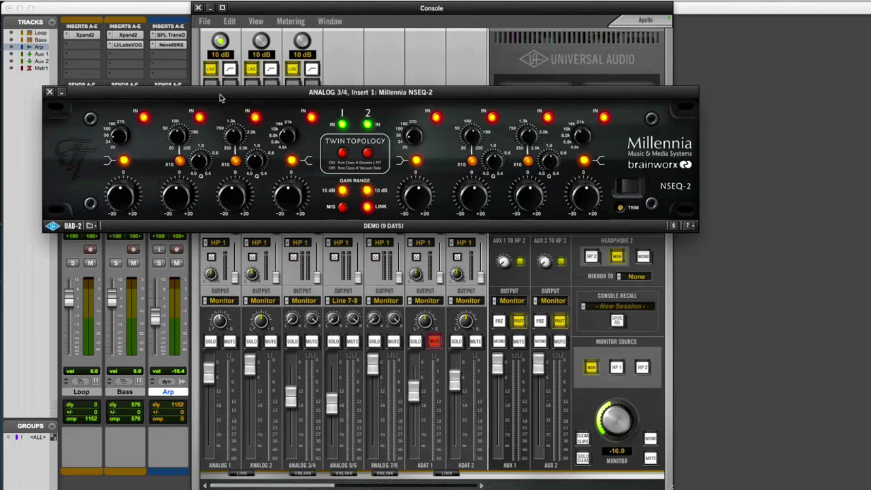
pyautogui.click(51, 92)
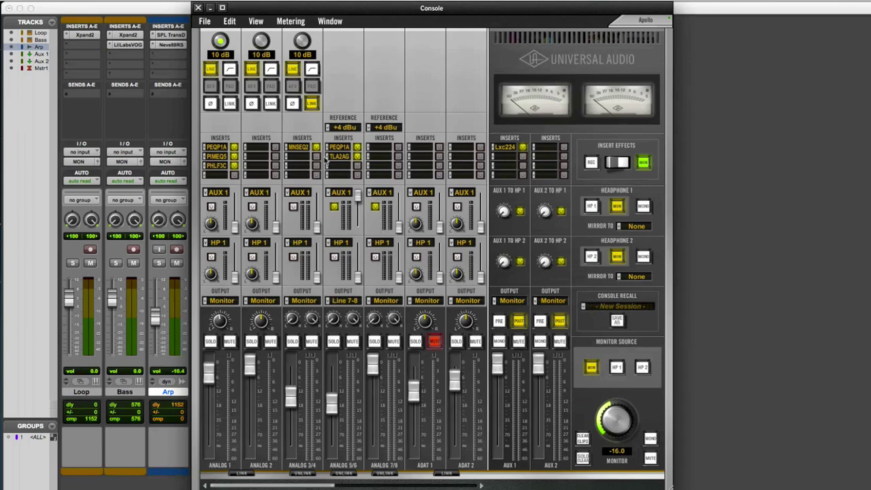
# - Route the Analog 5/6 output to Line 7-8 and raise its fader, keeping the AUX 1 send
pyautogui.click(340, 193)
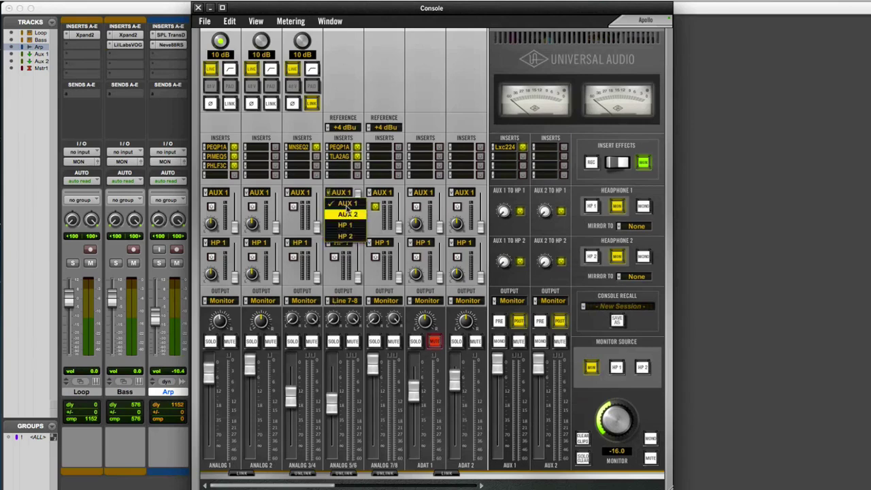
pyautogui.click(344, 274)
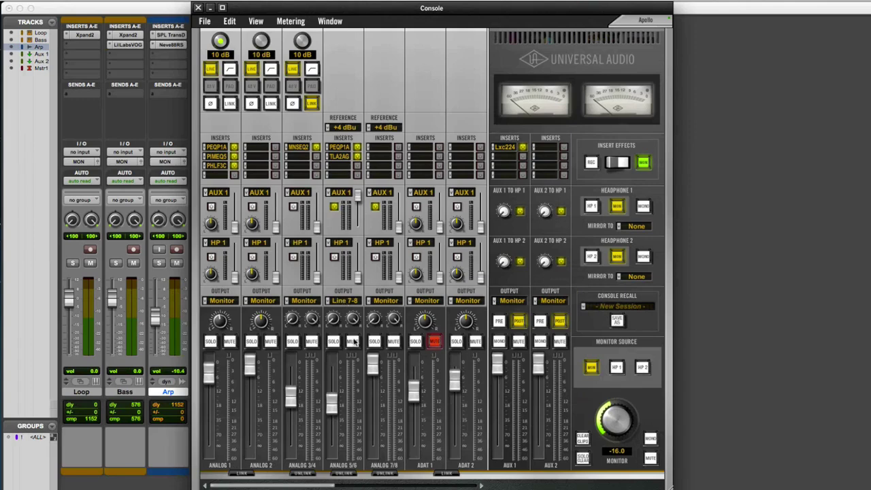
pyautogui.click(345, 301)
pyautogui.click(354, 310)
pyautogui.click(354, 304)
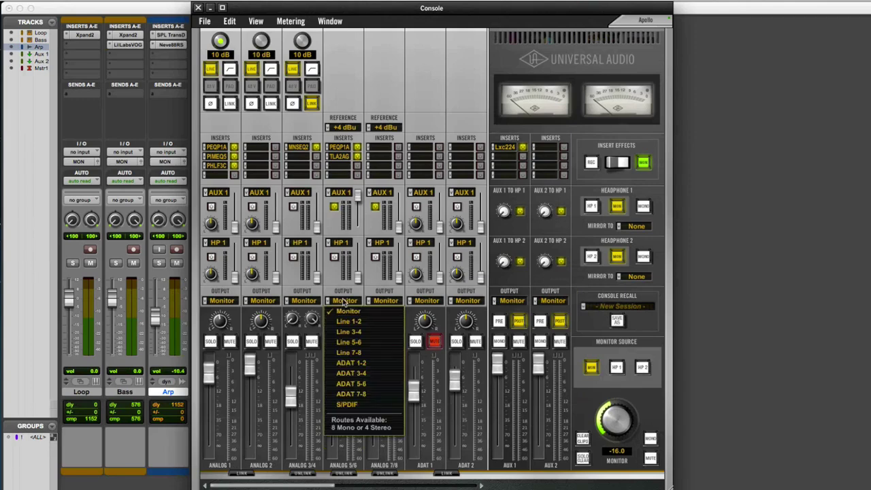
pyautogui.click(365, 354)
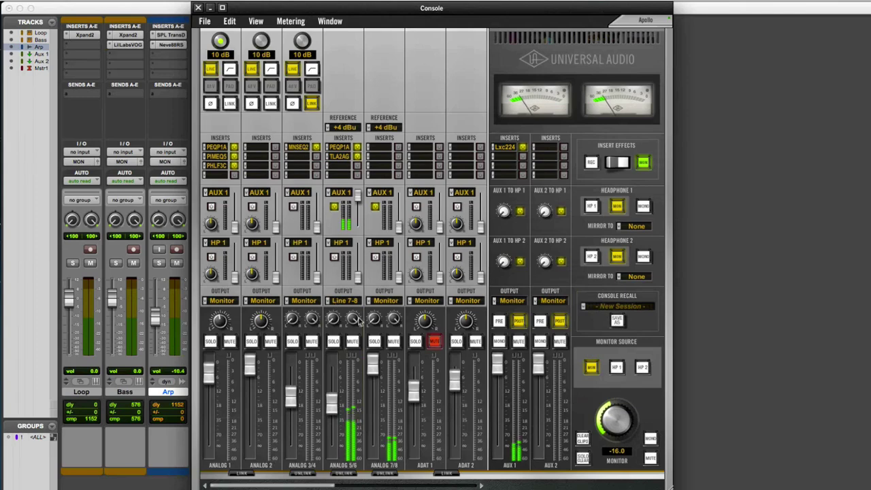
pyautogui.moveTo(332, 401); pyautogui.dragTo(330, 372)
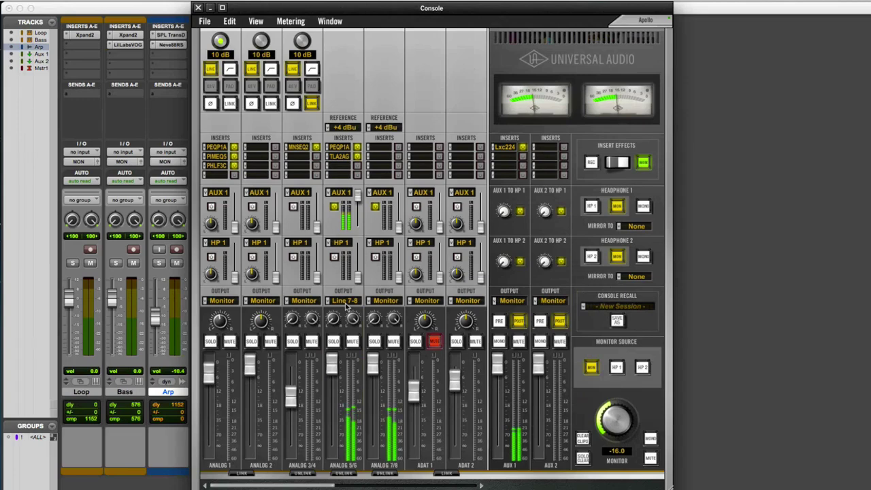
pyautogui.click(340, 148)
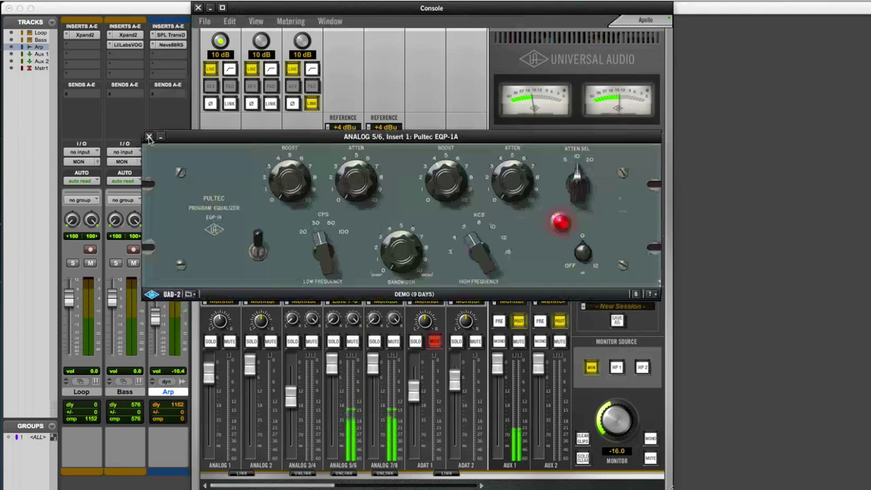
pyautogui.click(149, 139)
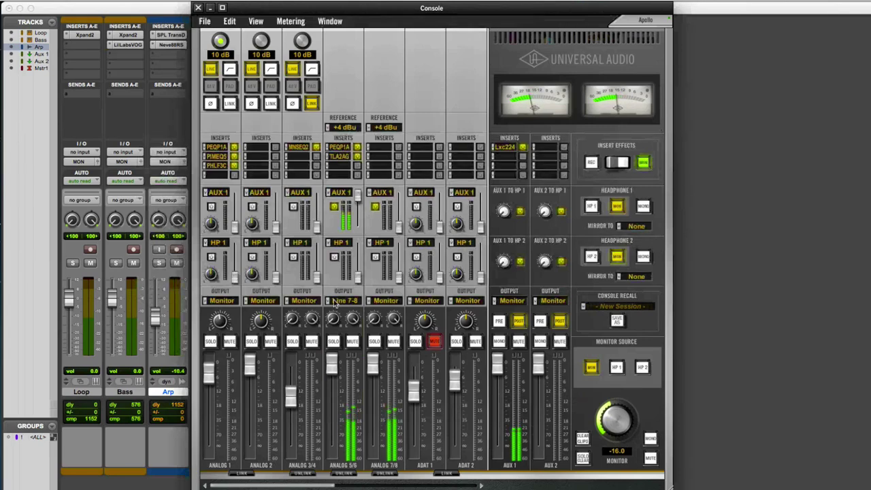
# - Set the Analog 3/4 output to Line 1-2, leaving Analog 2's output unchanged
pyautogui.click(303, 301)
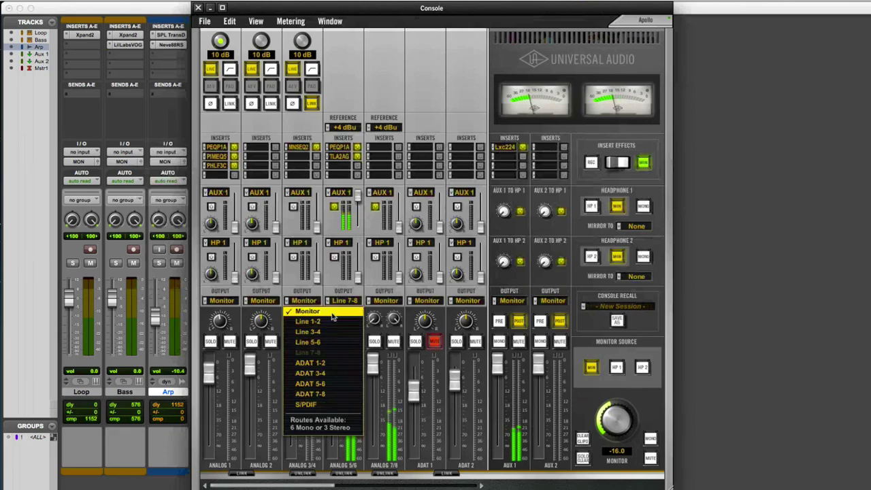
pyautogui.click(307, 298)
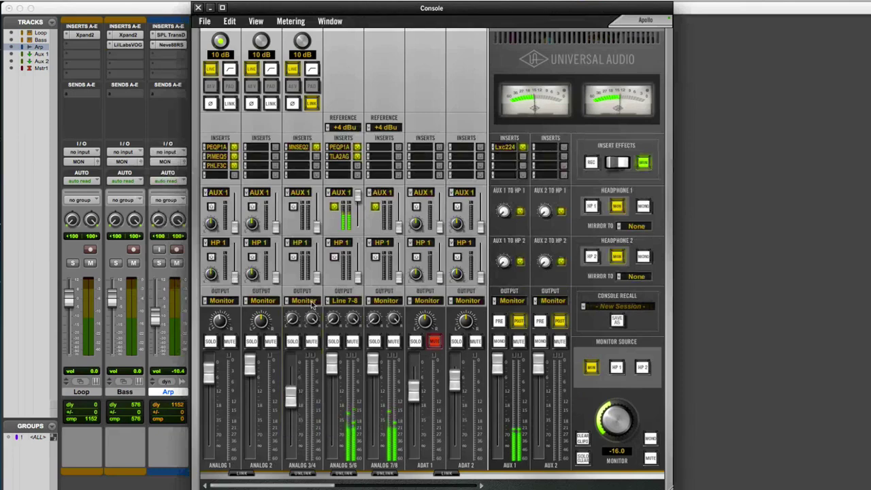
pyautogui.click(309, 300)
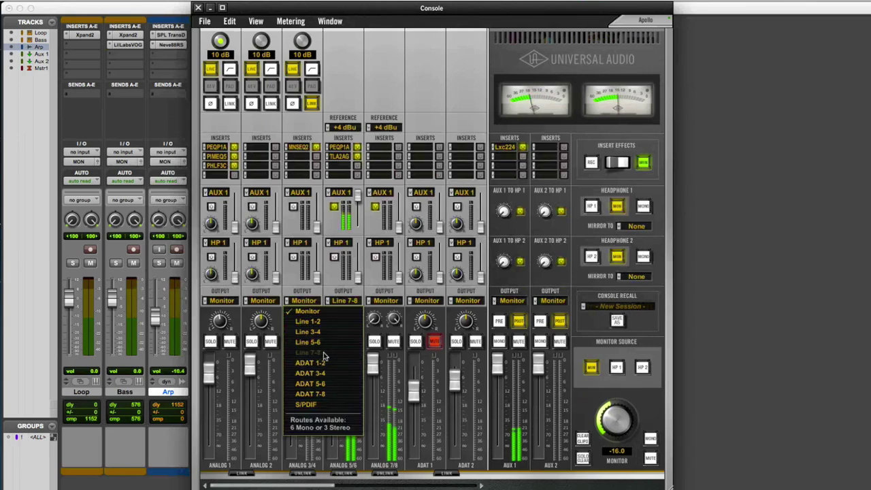
pyautogui.click(331, 322)
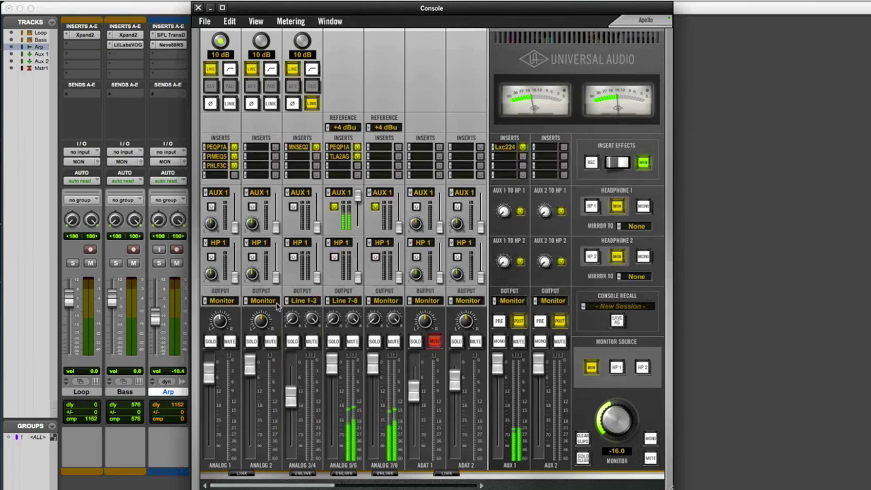
pyautogui.click(267, 301)
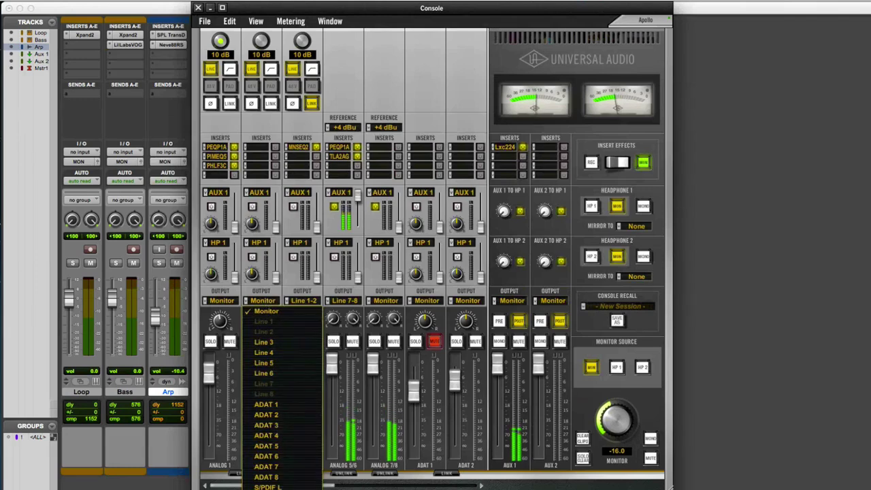
pyautogui.click(317, 392)
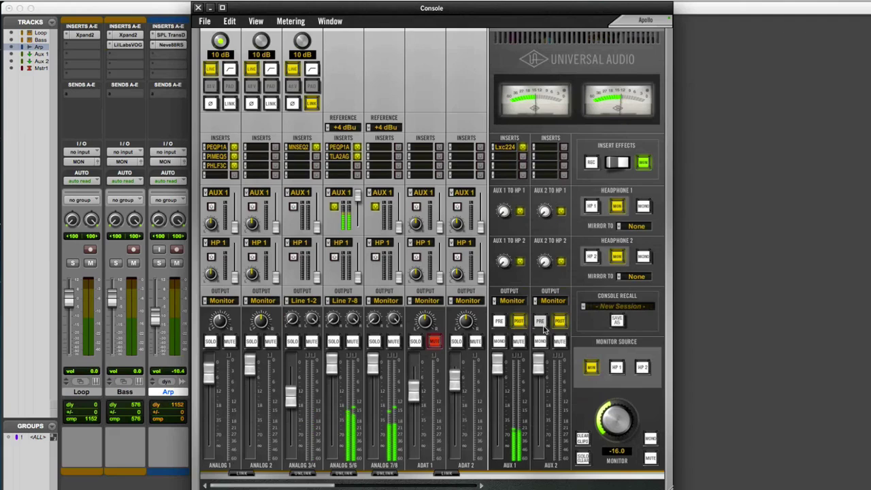
# - Lower the Analog 5/6 AUX 1 send and fader nearly off, and set AUX 1 to pre-fader
pyautogui.click(515, 301)
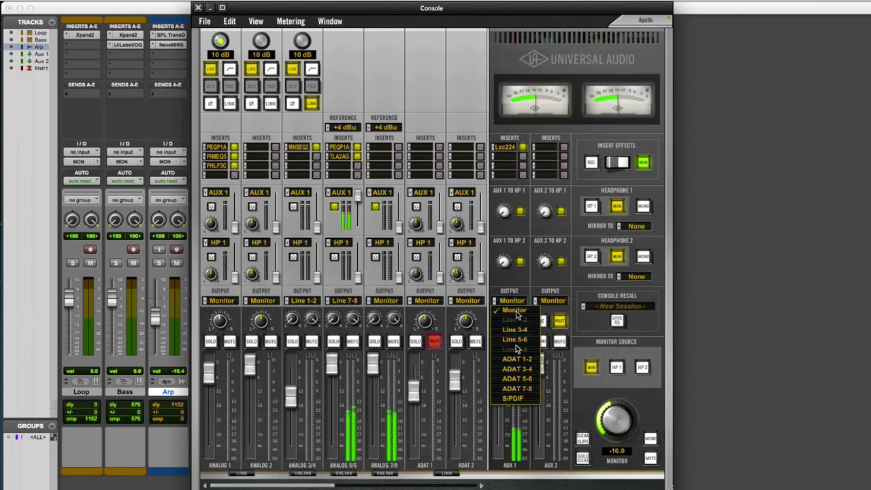
pyautogui.click(528, 287)
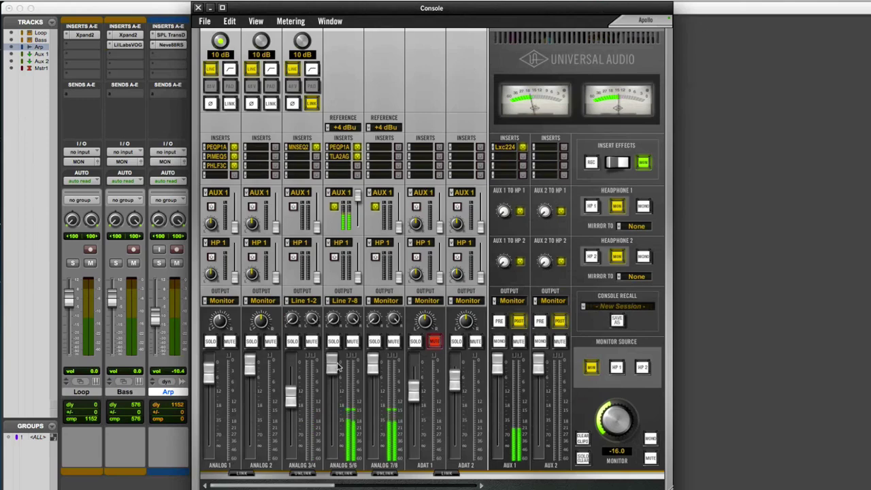
pyautogui.moveTo(358, 195)
pyautogui.mouseDown()
pyautogui.moveTo(359, 217)
pyautogui.moveTo(358, 197)
pyautogui.mouseUp()
pyautogui.moveTo(335, 378); pyautogui.dragTo(332, 354)
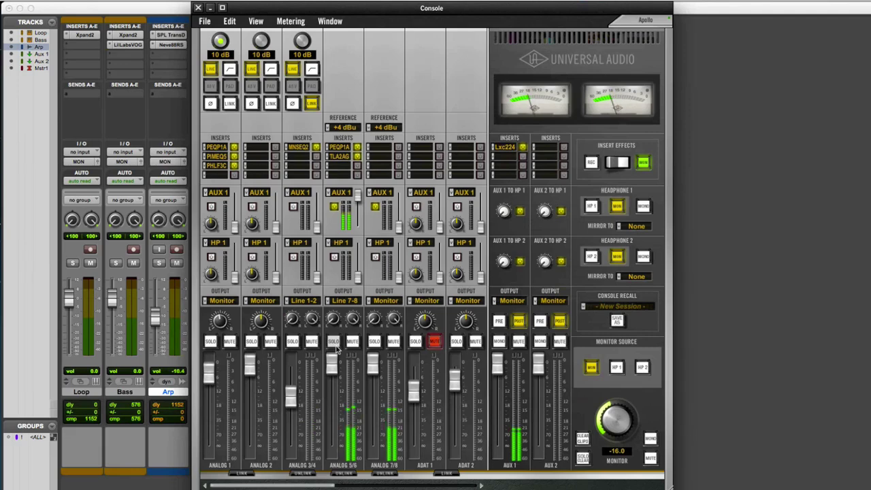
pyautogui.click(498, 321)
pyautogui.moveTo(333, 401); pyautogui.dragTo(333, 478)
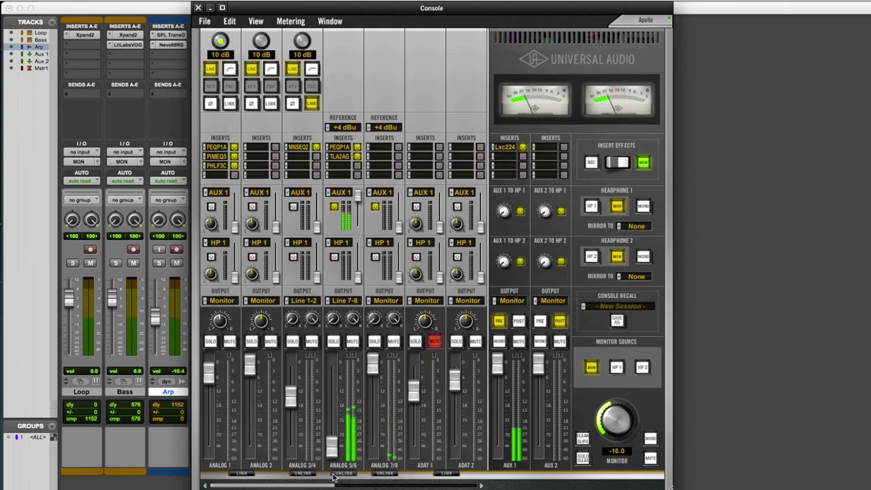
# - Leave the AUX 1 output unchanged and bring up the Headphone 1 Mirror To destinations
pyautogui.click(517, 305)
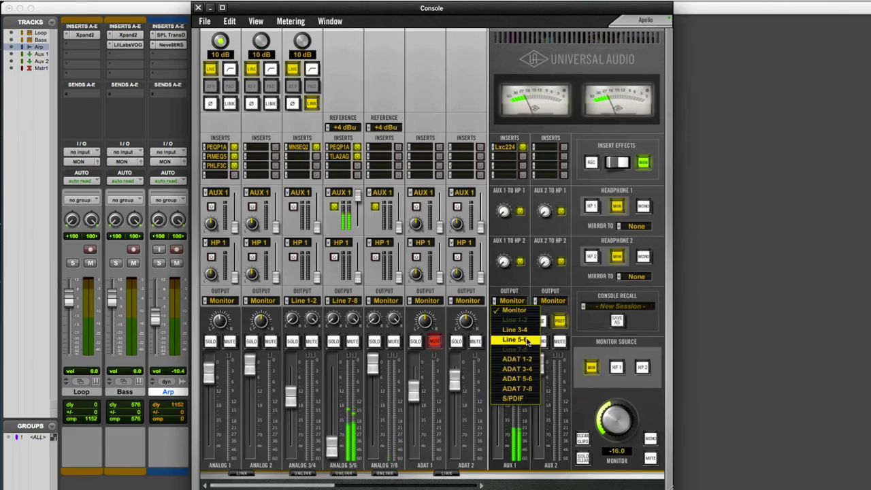
pyautogui.click(551, 294)
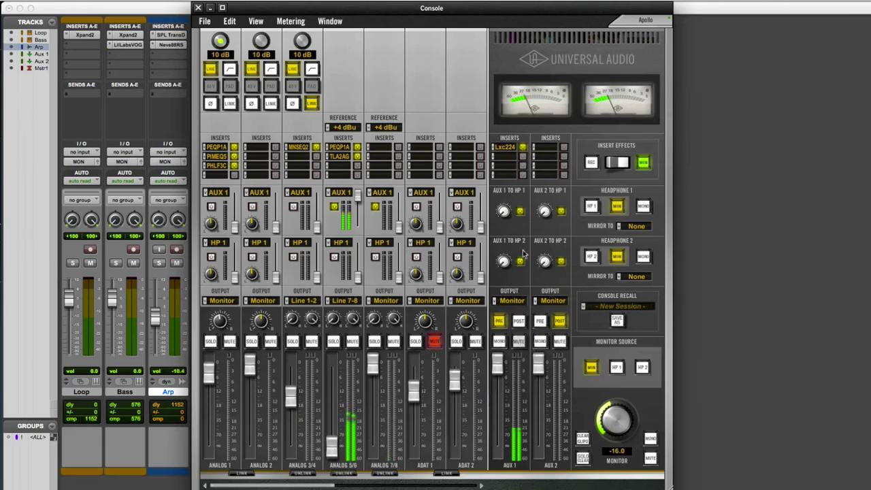
pyautogui.click(645, 226)
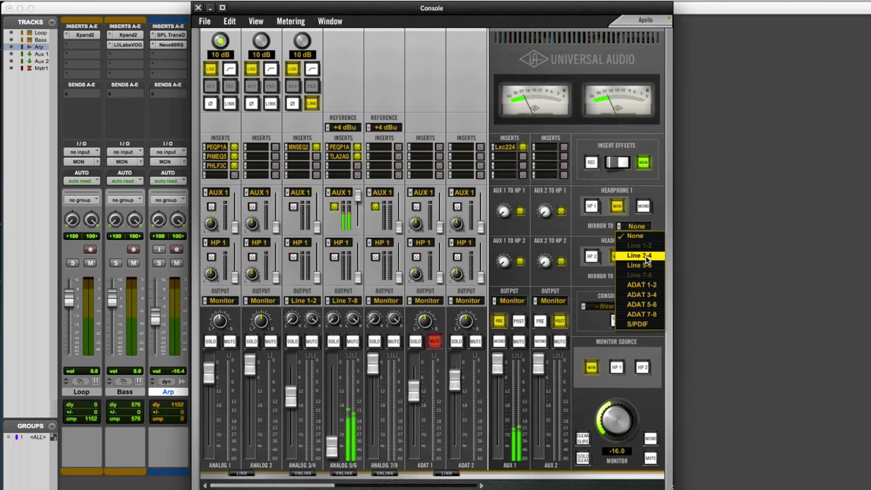
# - Feed Analog 5/6 into the HP 1 mix, mirror Headphone 1 to ADAT 1-2, and select the HP 1 cue
pyautogui.click(587, 227)
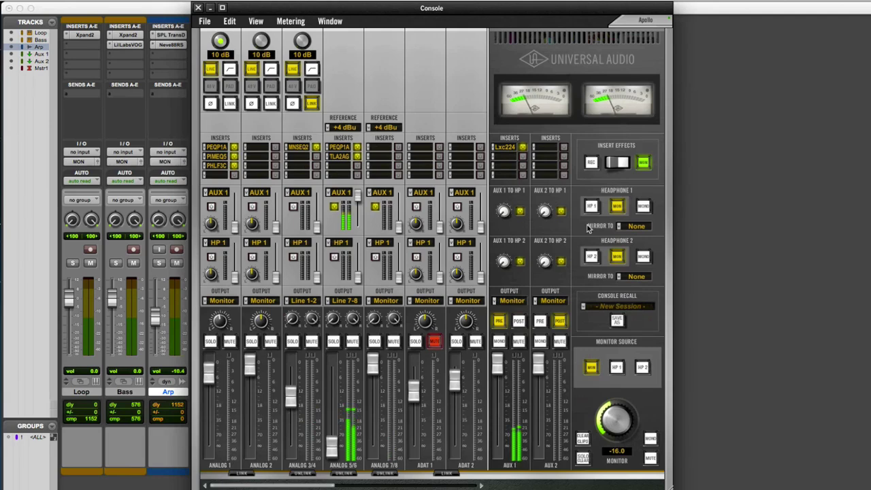
pyautogui.click(637, 228)
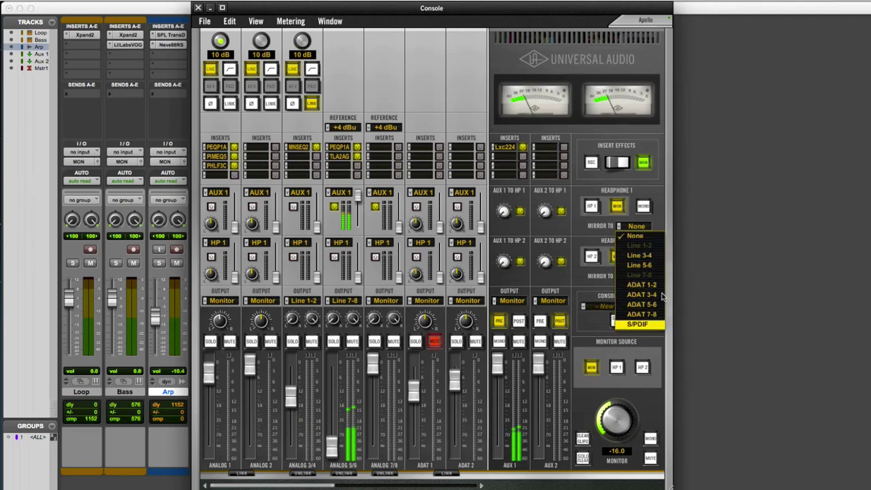
pyautogui.click(564, 233)
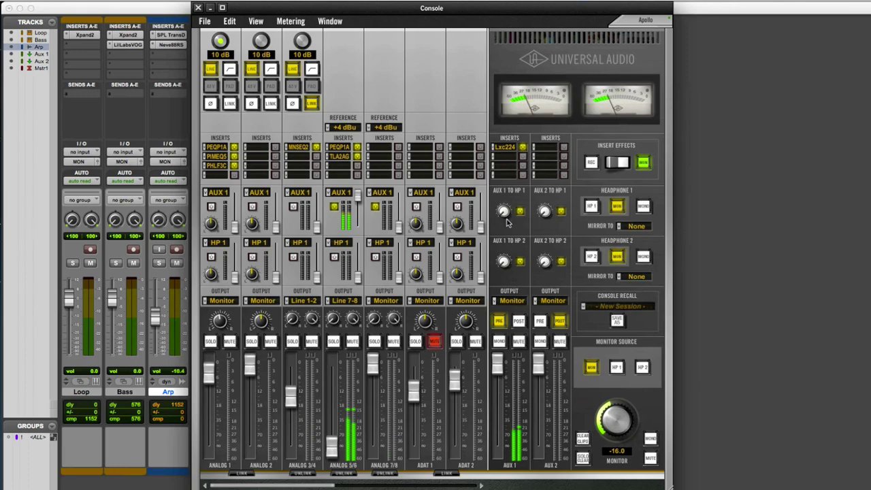
pyautogui.click(334, 256)
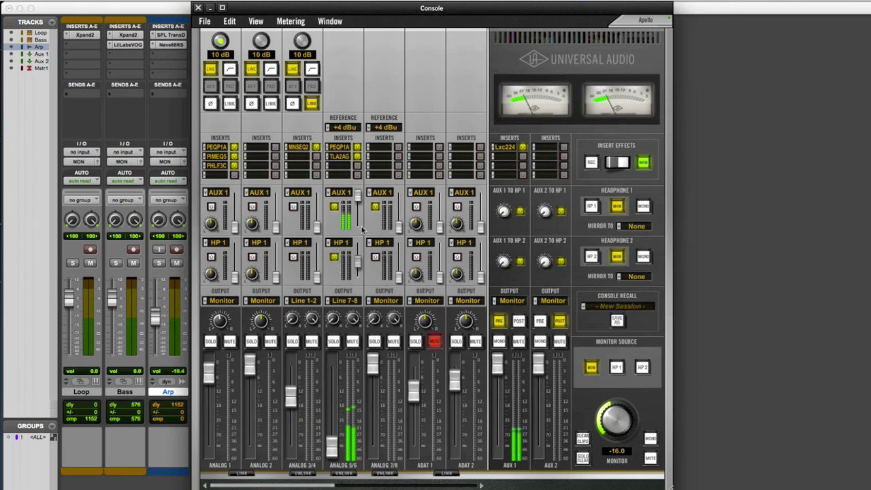
pyautogui.click(632, 226)
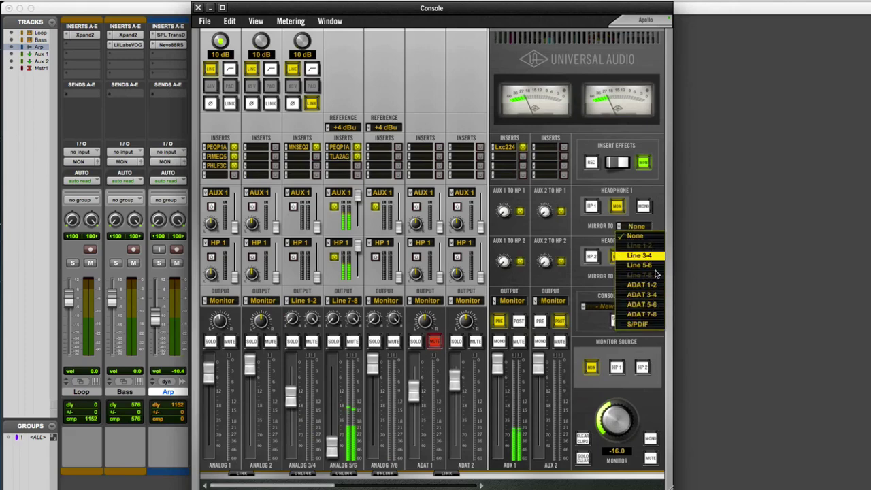
pyautogui.click(655, 286)
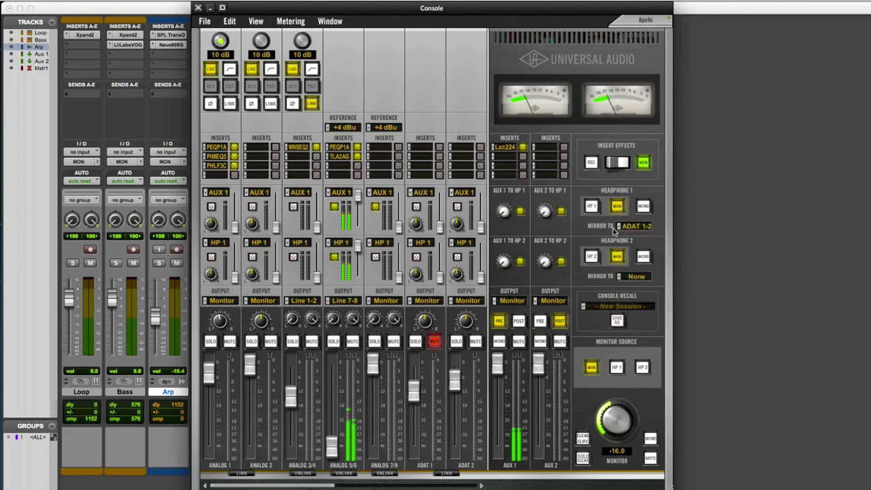
pyautogui.click(592, 207)
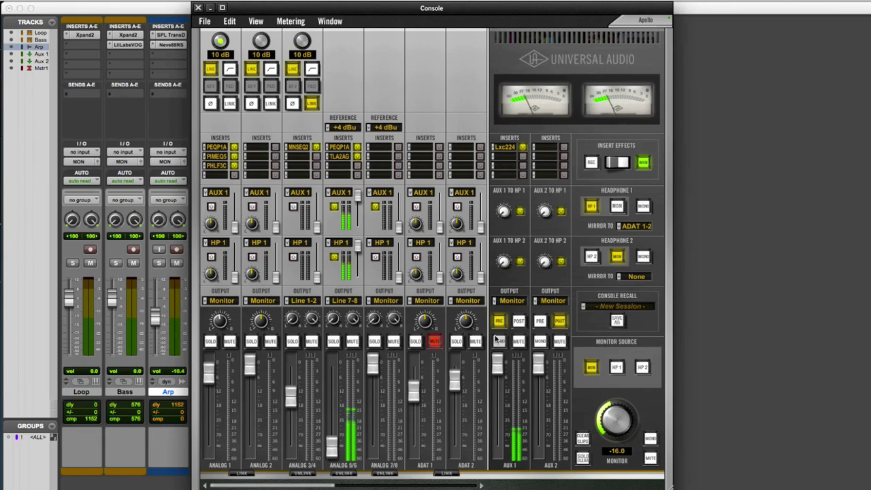
# - Keep Analog 5/6 on Line 7-8, then scroll the mixer right to the ADAT 4 through Virtual 3/4 channels
pyautogui.click(348, 301)
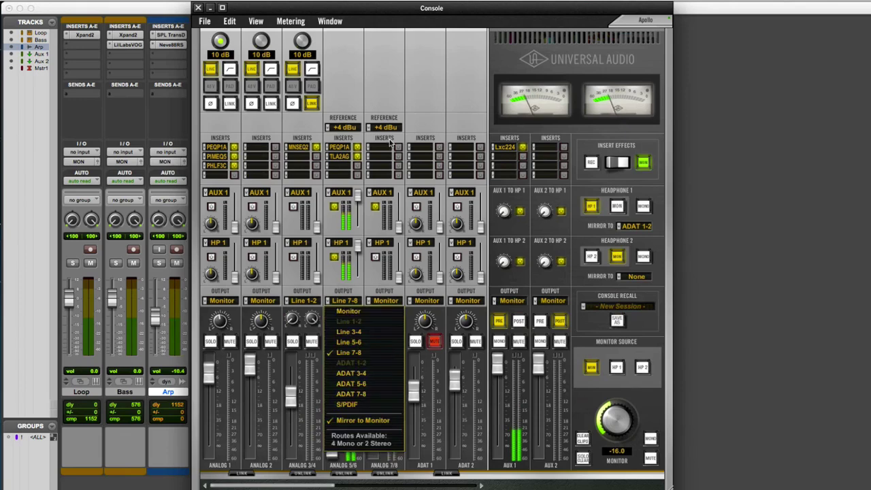
pyautogui.click(418, 123)
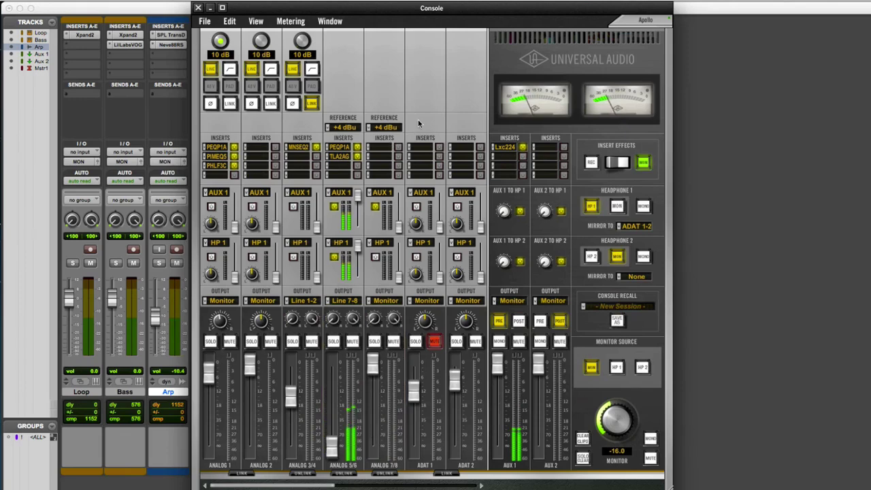
pyautogui.hscroll(2, 417, 121)
pyautogui.hscroll(6, 418, 123)
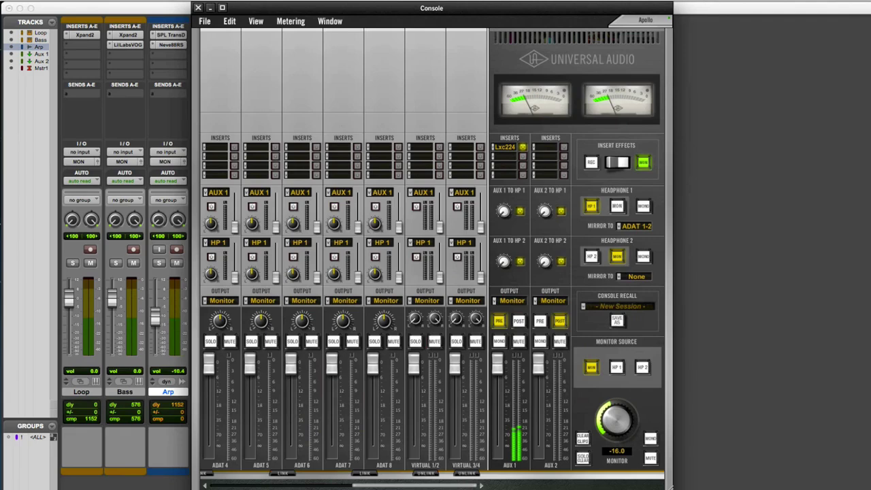
# - In Pro Tools, set the Bass track output to VIRTUAL 1-2 (Stereo), then return to the Console
pyautogui.click(129, 162)
pyautogui.click(130, 162)
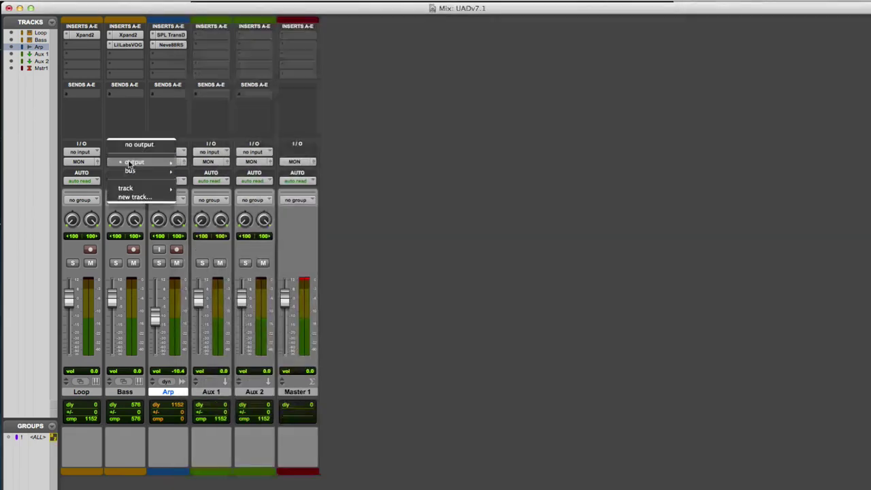
pyautogui.moveTo(140, 163)
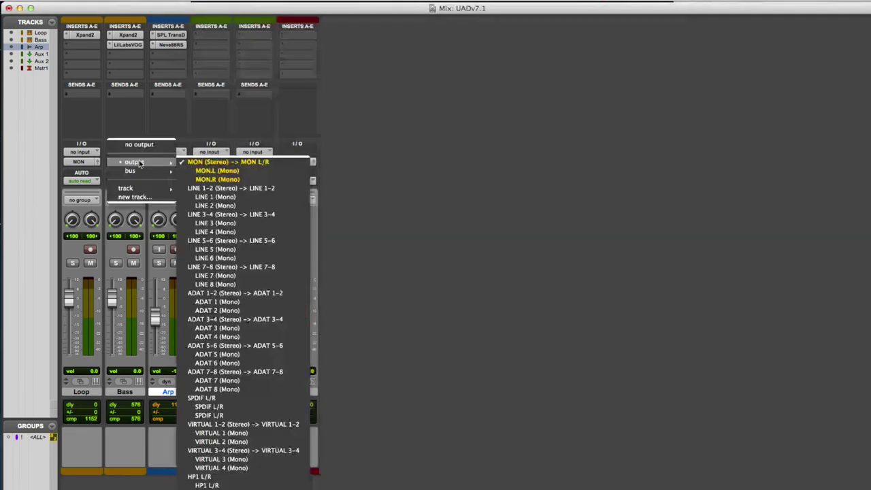
pyautogui.click(252, 424)
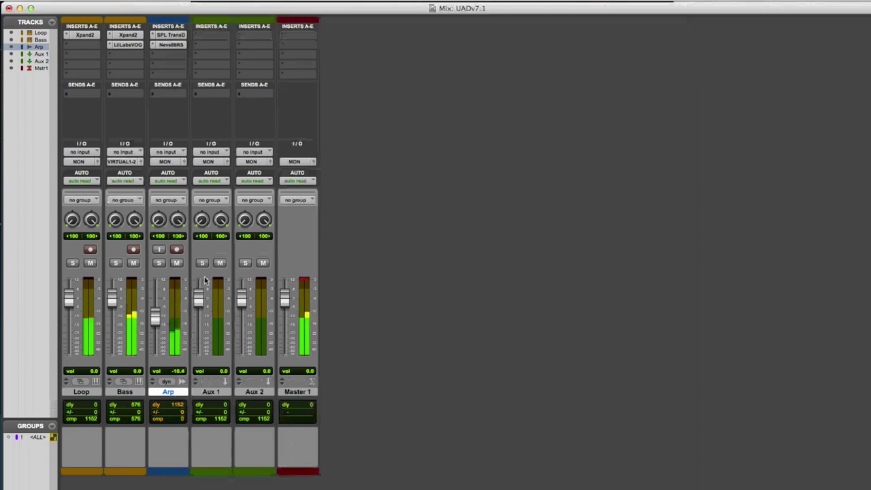
pyautogui.press('super+Tab')
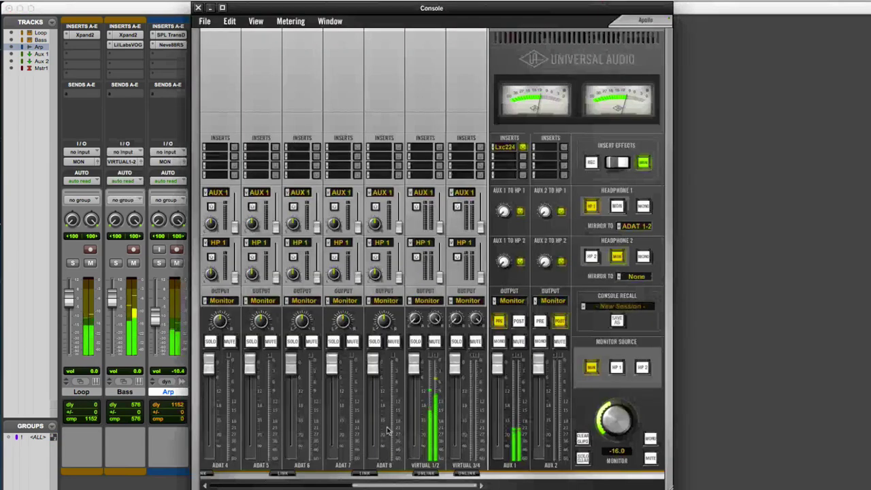
pyautogui.click(128, 36)
pyautogui.click(343, 113)
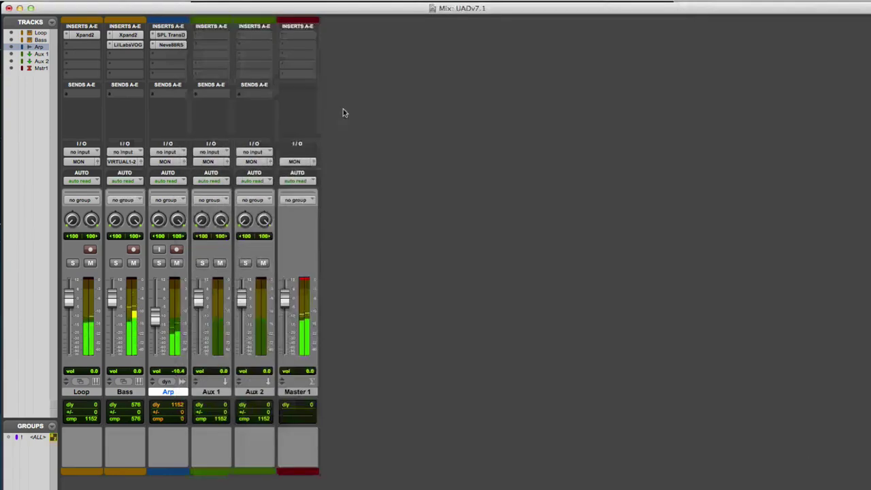
pyautogui.press('super+Tab')
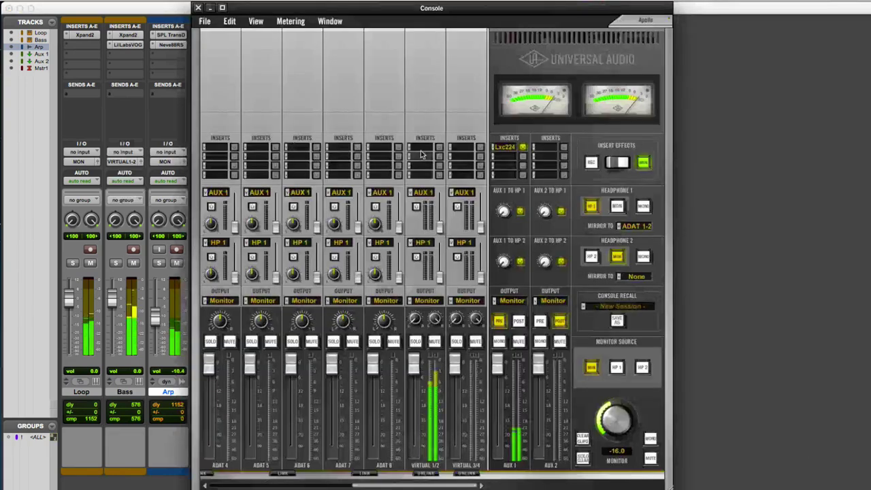
# - Load a Pultec EQP-1A into Virtual 1/2's first insert slot and close its editor
pyautogui.click(422, 153)
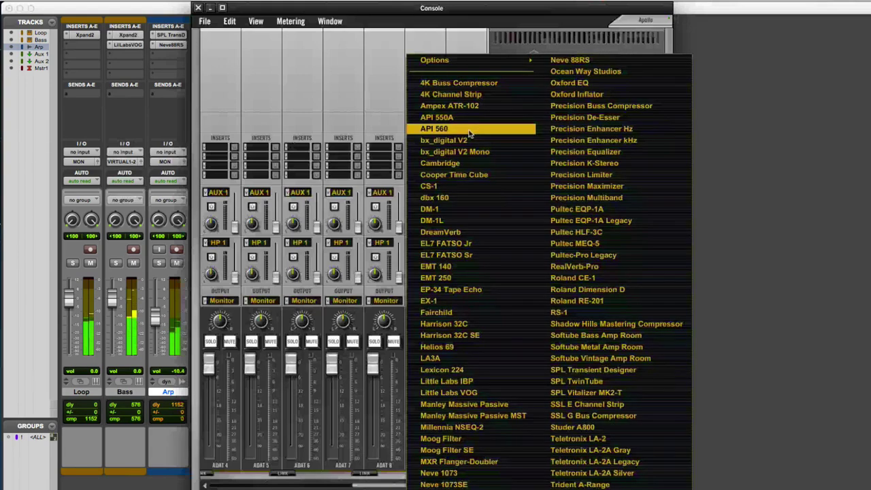
pyautogui.click(576, 209)
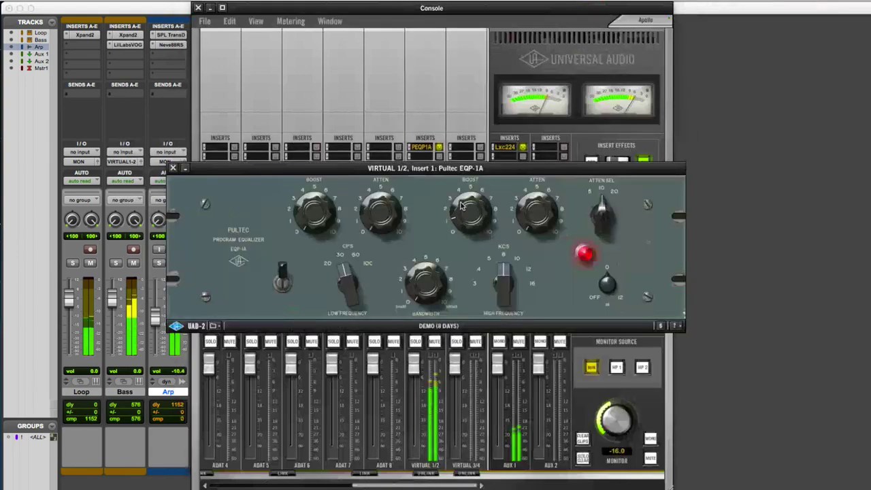
pyautogui.click(174, 168)
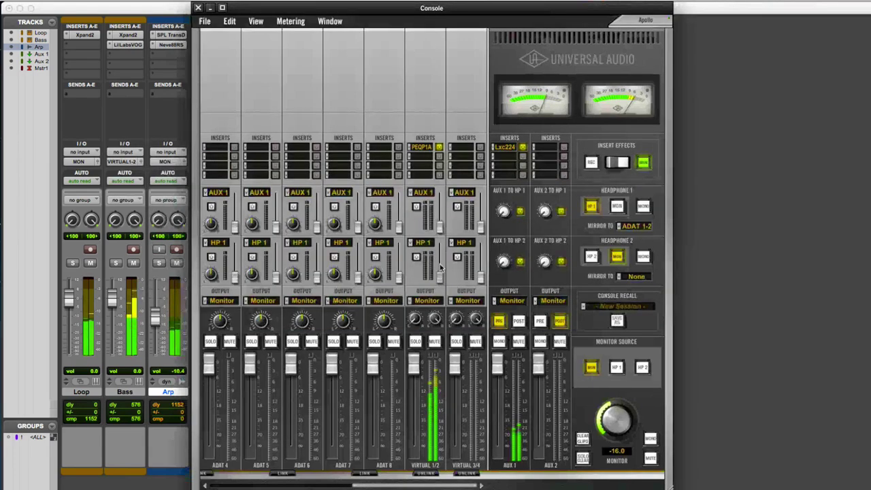
# - Change the Virtual 1/2 output from Monitor to Line 3-4 and confirm the routing
pyautogui.click(429, 302)
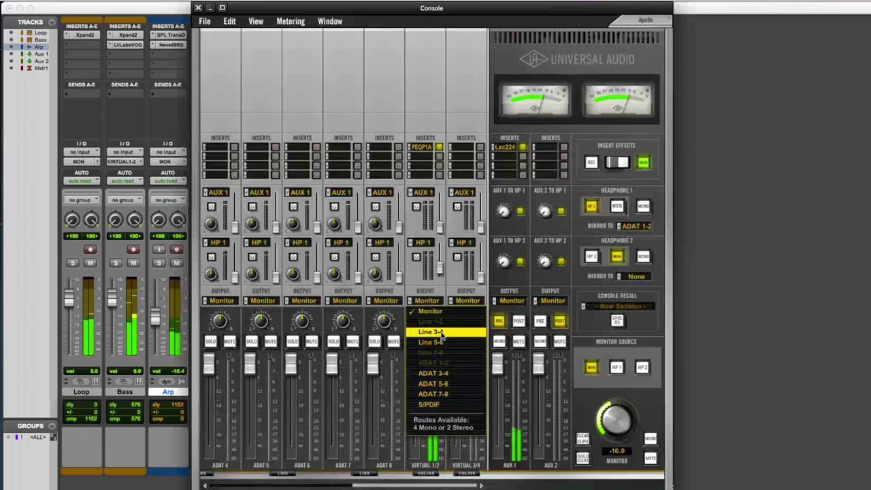
pyautogui.click(433, 332)
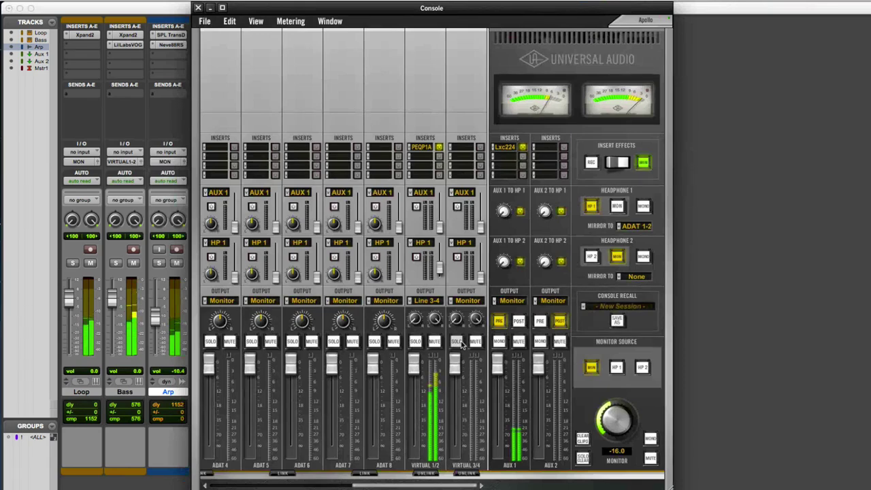
pyautogui.click(444, 301)
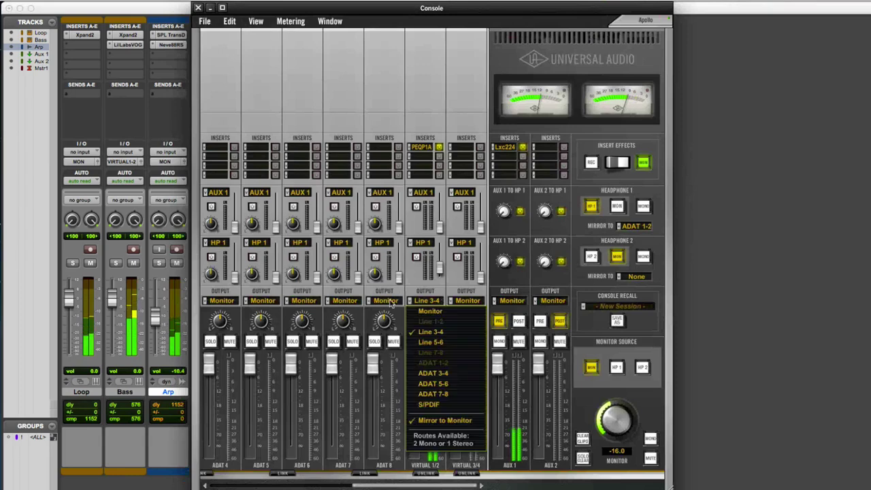
pyautogui.click(473, 86)
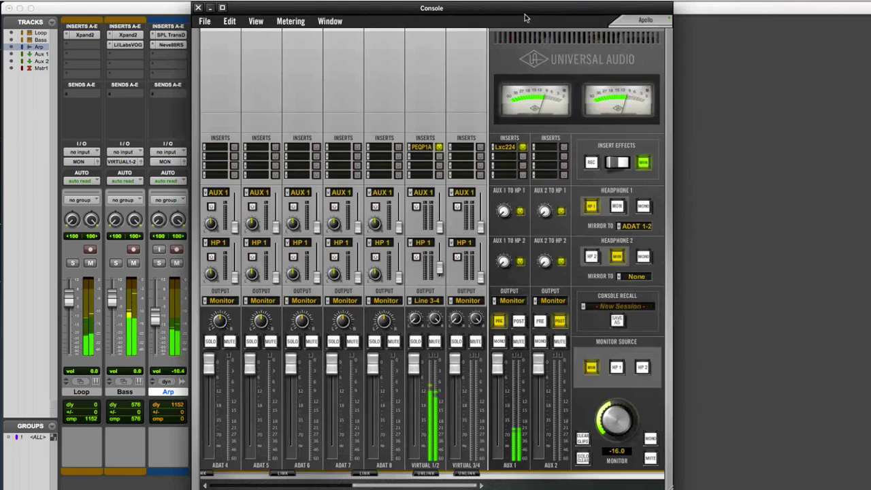
pyautogui.moveTo(524, 18); pyautogui.dragTo(534, 20)
pyautogui.moveTo(14, 385)
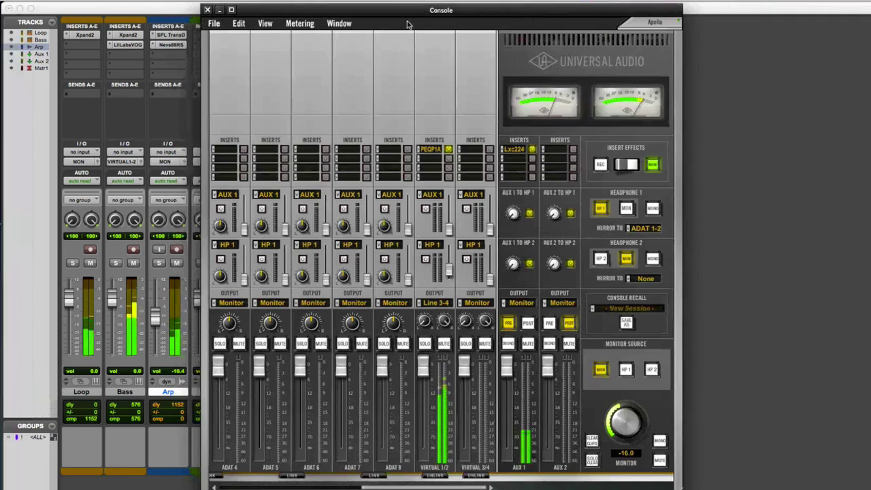
pyautogui.moveTo(401, 17); pyautogui.dragTo(384, 15)
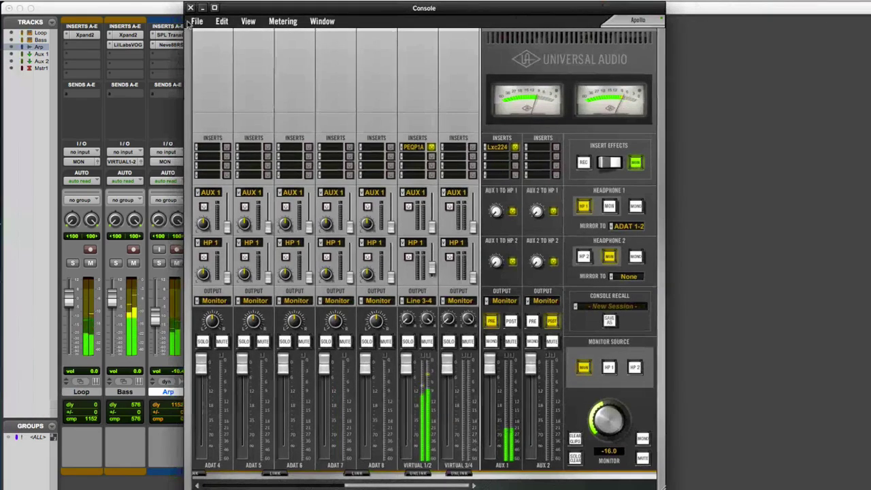